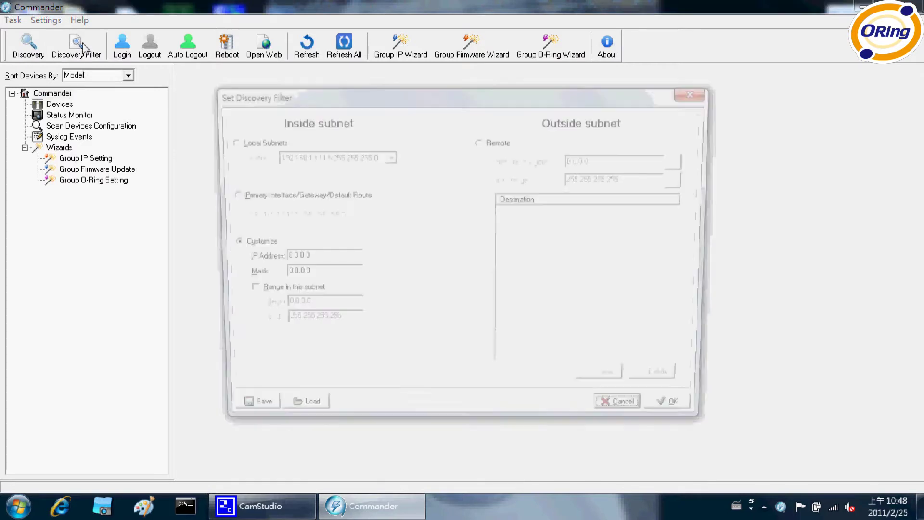
- Run discovery with the customized inside-subnet filter and widen the device tree to show full labels
click(306, 260)
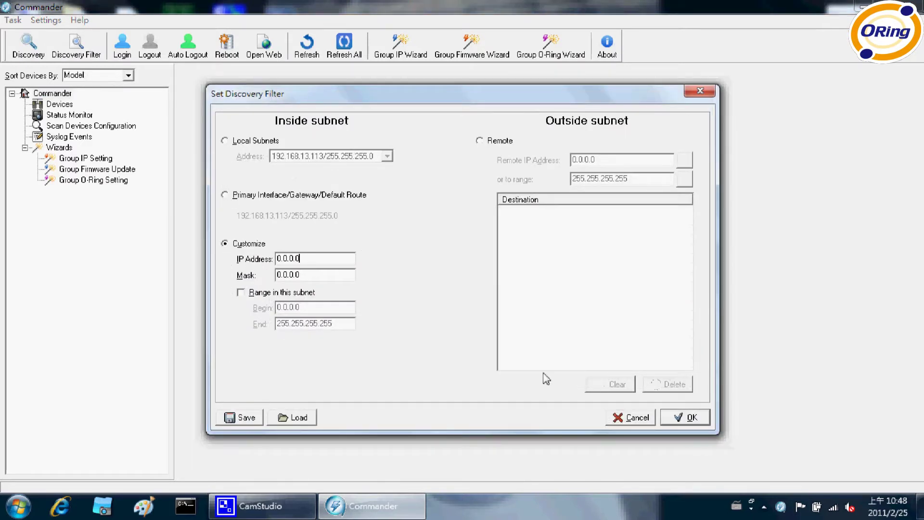
click(685, 419)
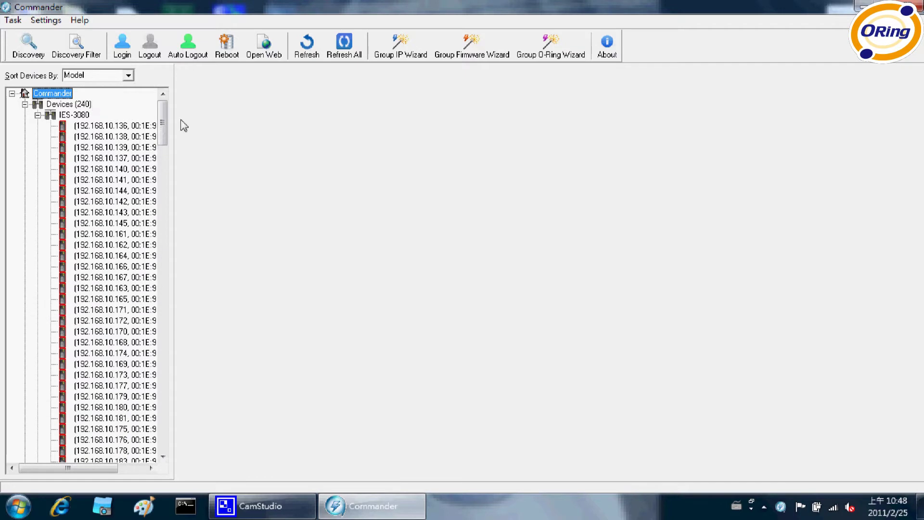
drag(176, 113, 317, 138)
drag(304, 427, 309, 138)
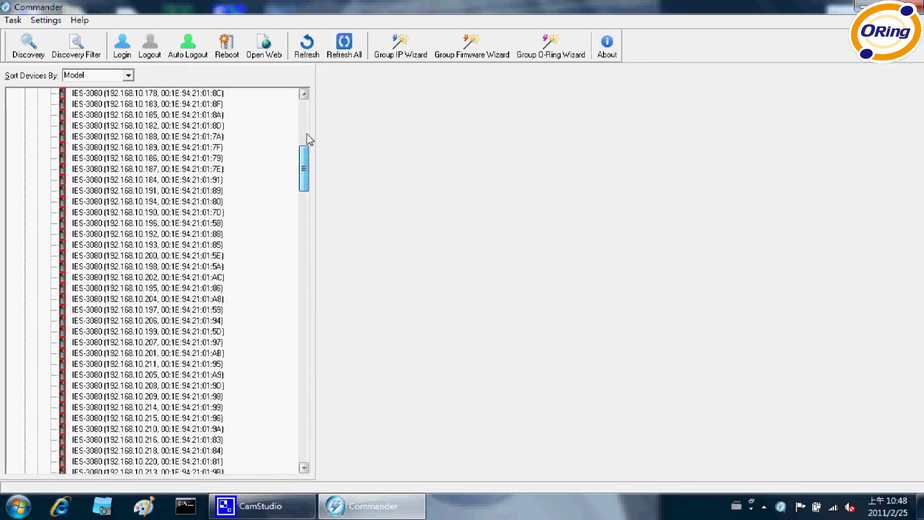
- Log in to all 252 switches with the admin account and dismiss the Login Successfully message
click(122, 46)
text(admin)
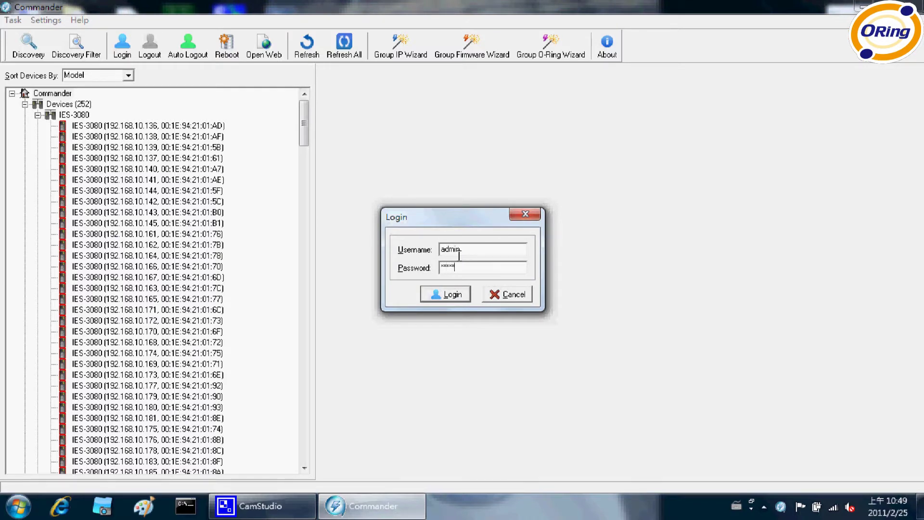
key(Return)
key(Return)
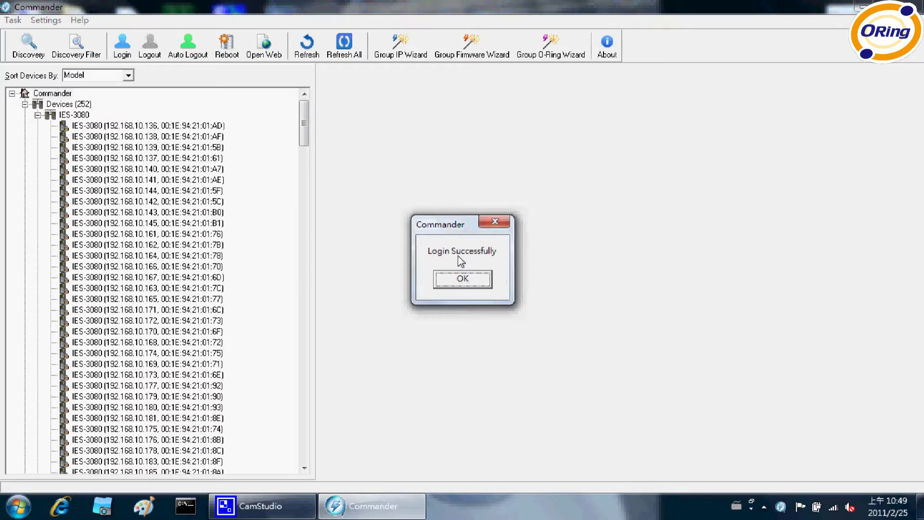
key(Return)
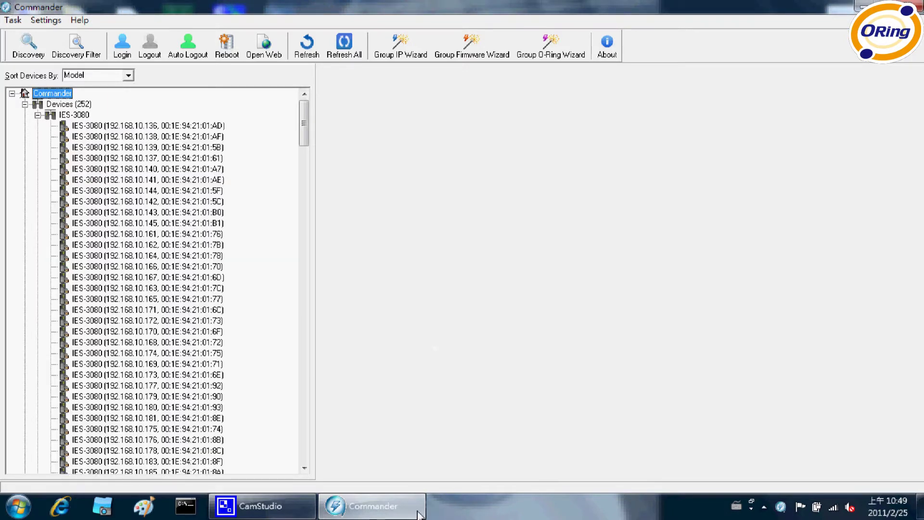
mouse_move(304, 124)
mouse_down()
mouse_move(321, 292)
mouse_move(318, 456)
mouse_move(316, 111)
mouse_up()
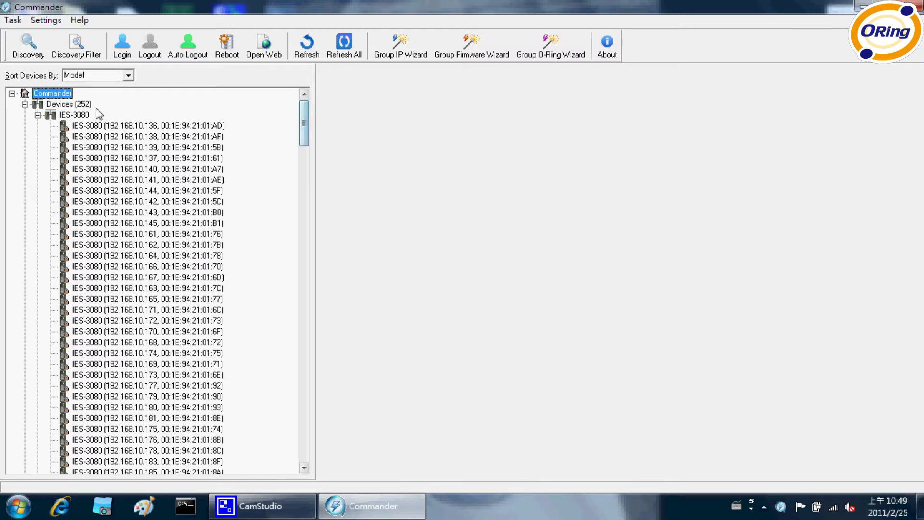
click(79, 109)
drag(80, 110, 98, 117)
click(93, 127)
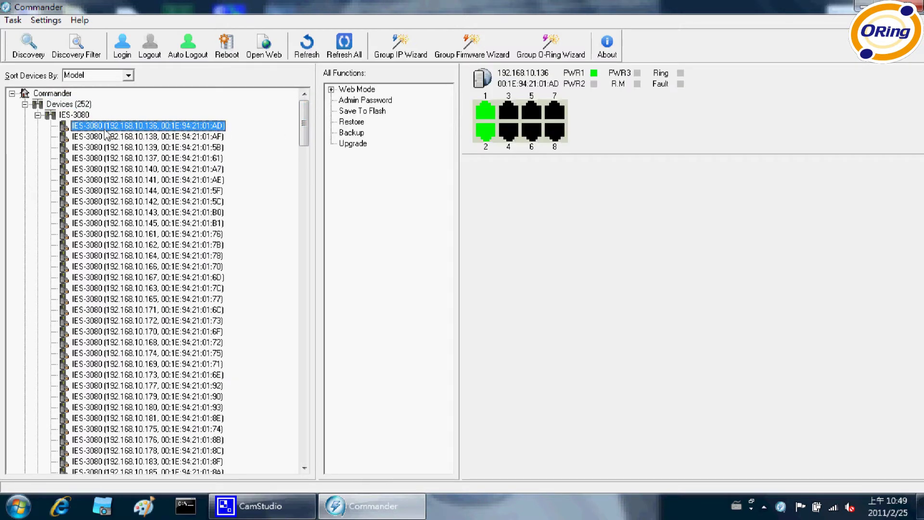
click(331, 90)
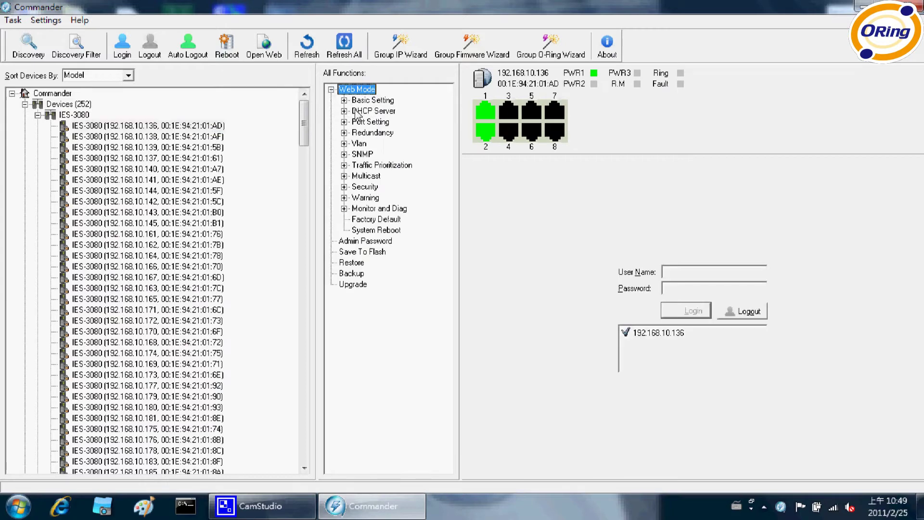
click(344, 100)
click(385, 111)
click(380, 123)
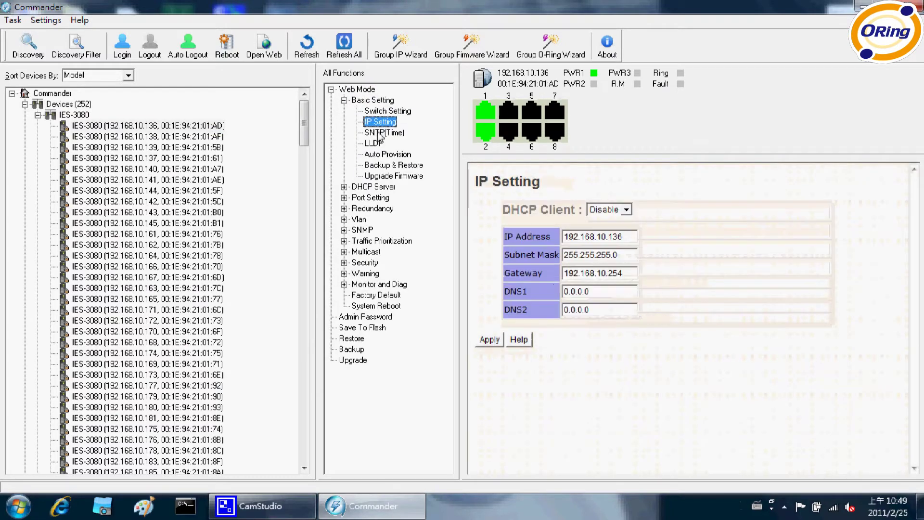
click(384, 132)
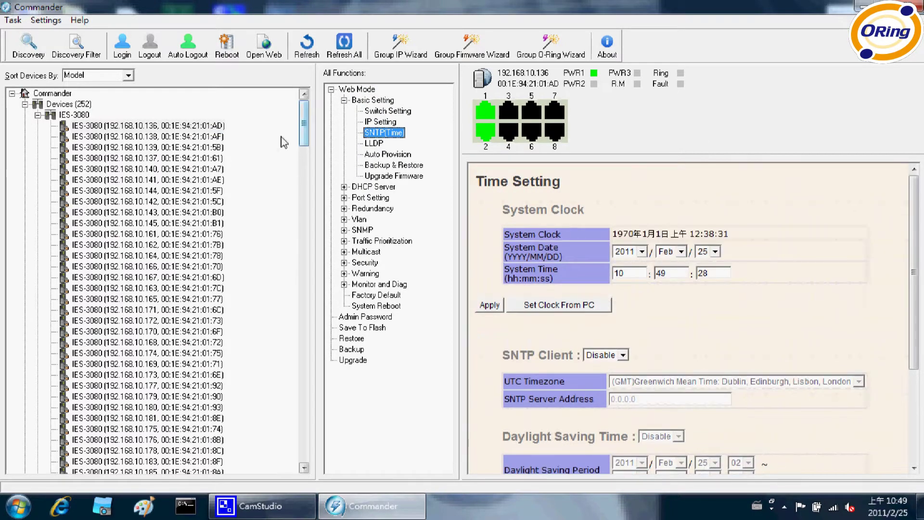
click(191, 126)
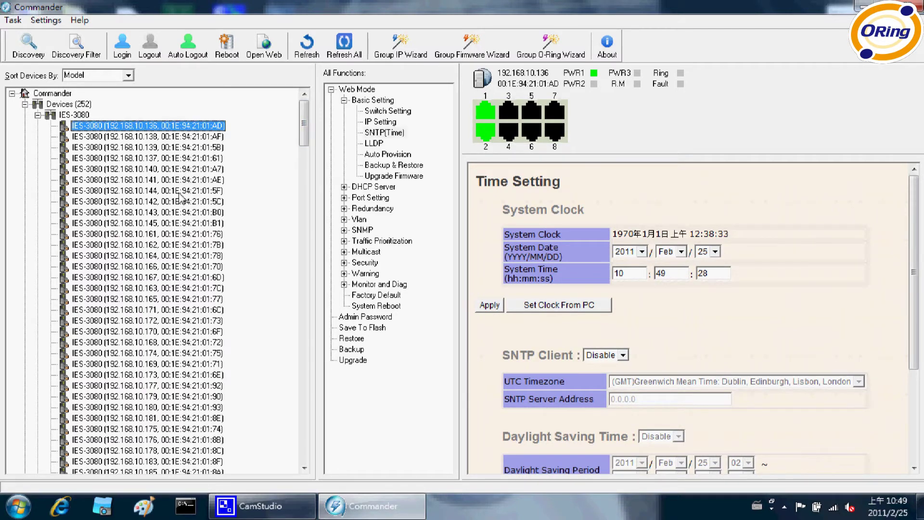
click(52, 93)
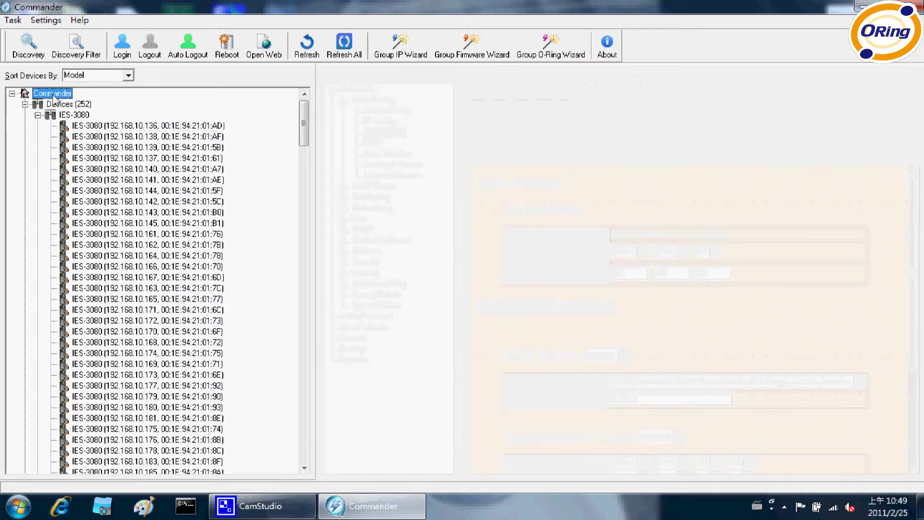
click(128, 75)
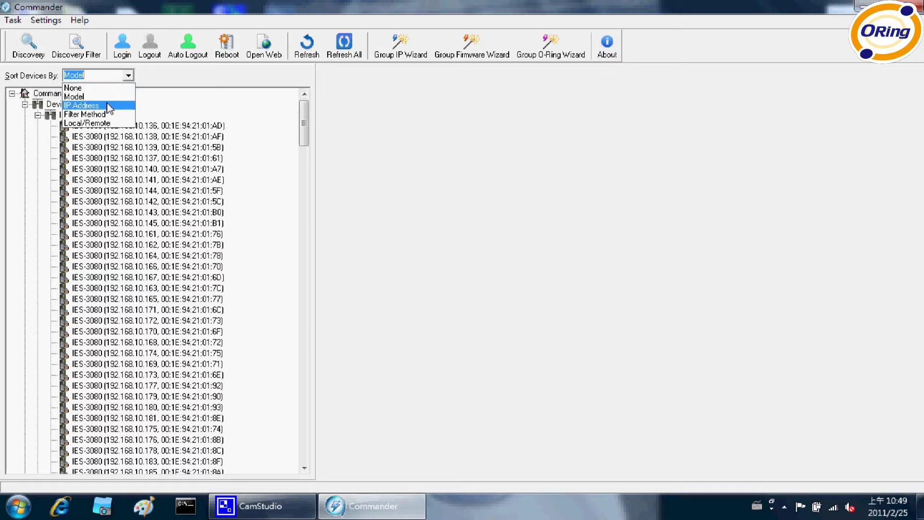
click(110, 97)
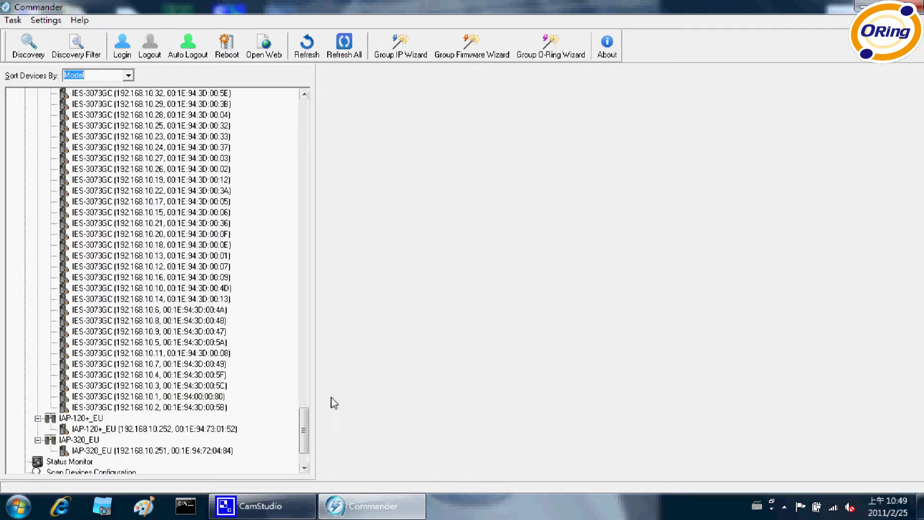
drag(303, 425, 310, 111)
click(129, 75)
click(96, 97)
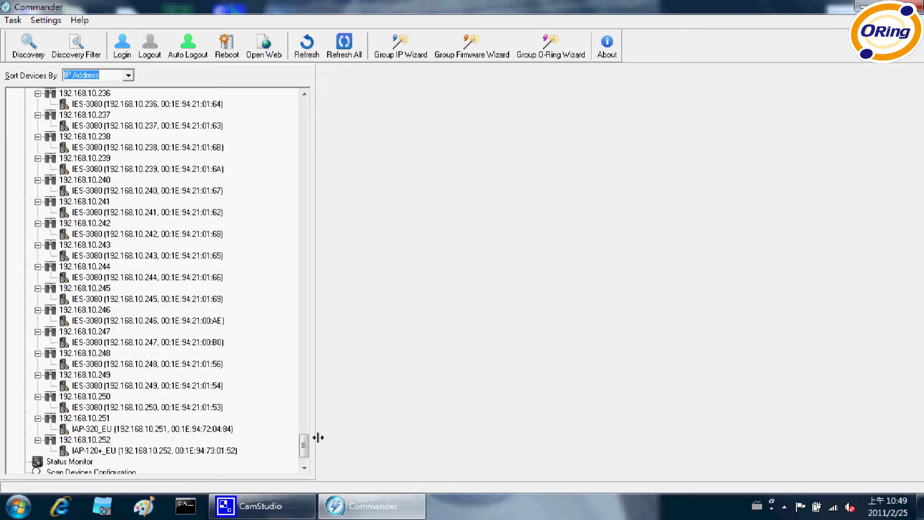
drag(304, 441, 313, 104)
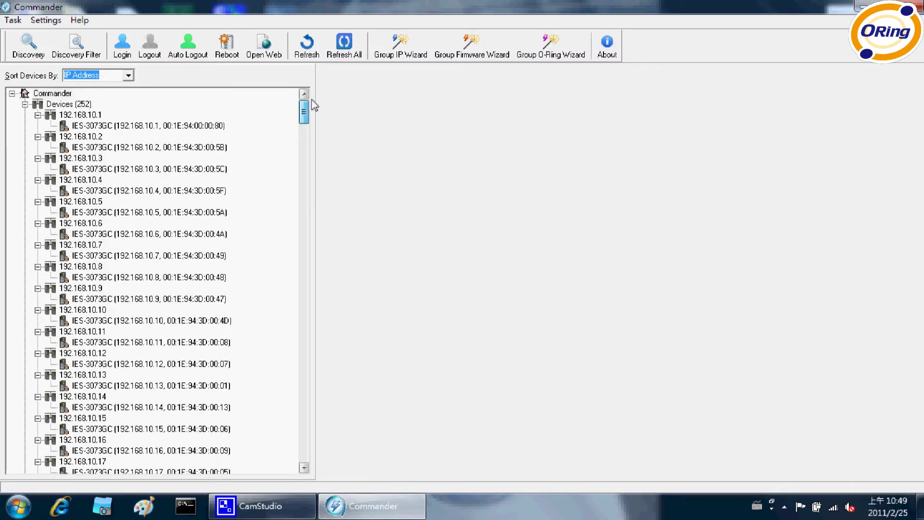
mouse_move(314, 105)
mouse_down()
mouse_move(311, 464)
mouse_move(322, 97)
mouse_up()
click(129, 75)
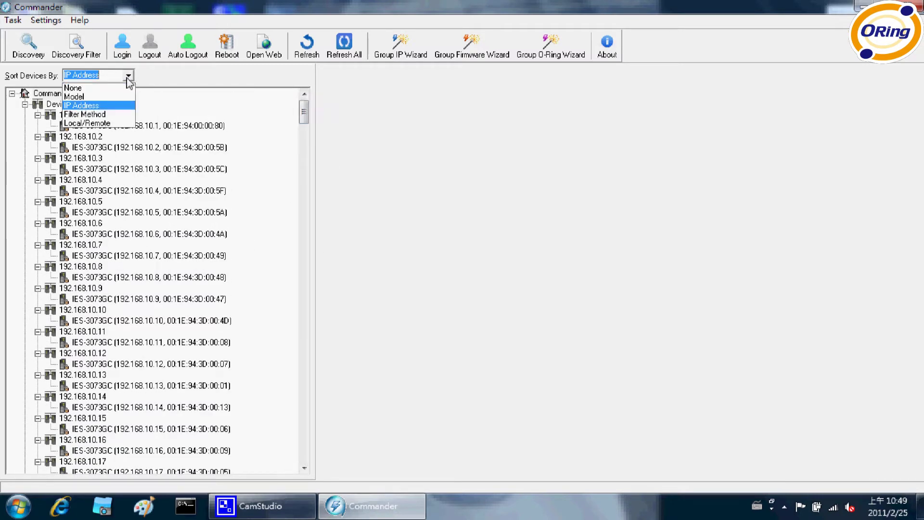
click(110, 115)
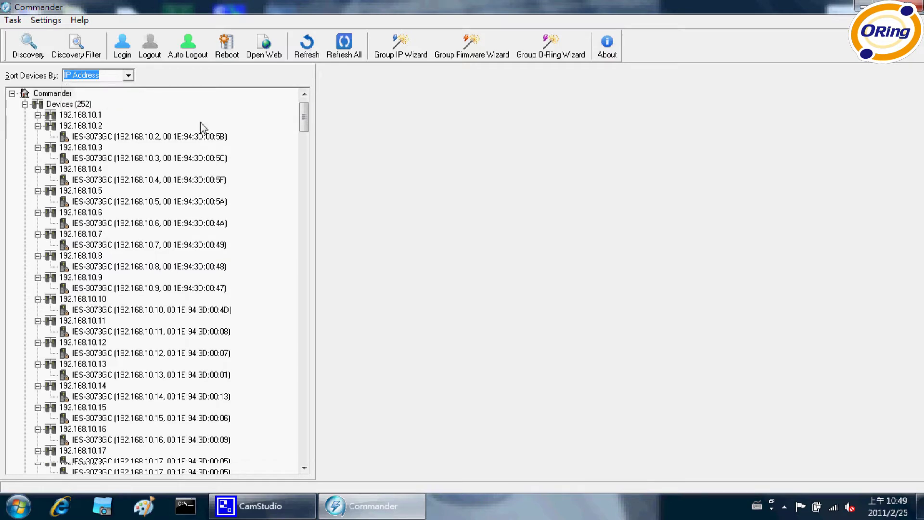
scroll(301, 136, down, 1)
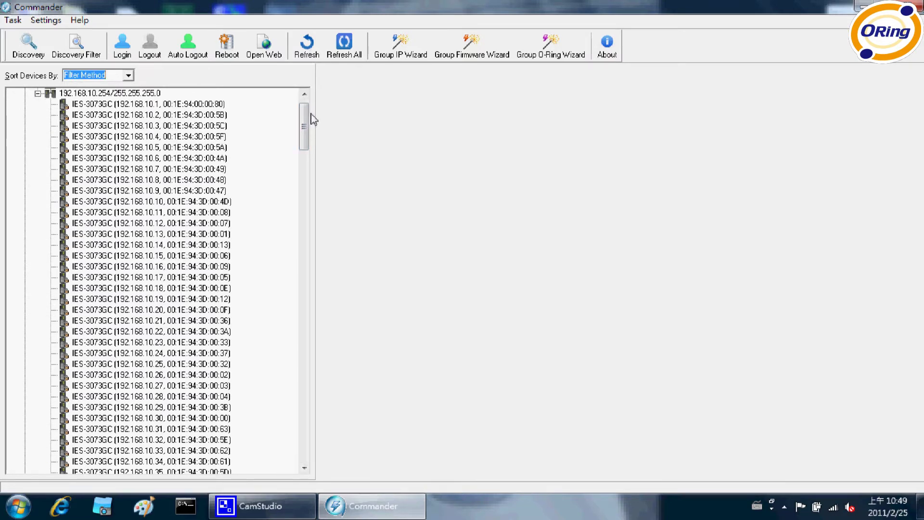
drag(303, 129, 311, 94)
click(128, 75)
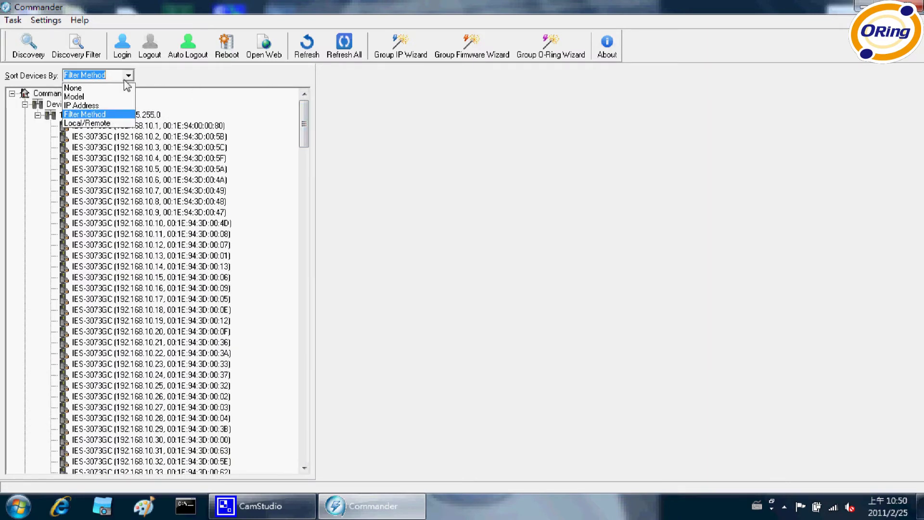
click(115, 97)
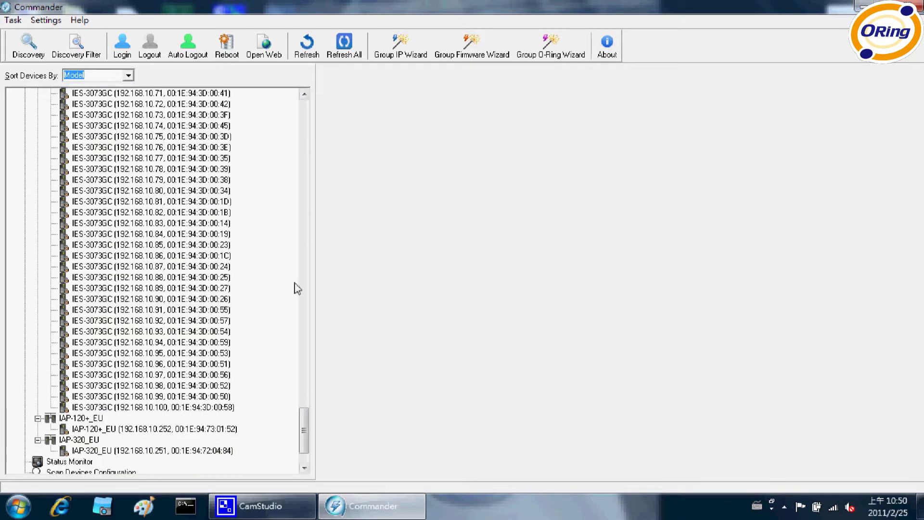
drag(303, 431, 308, 105)
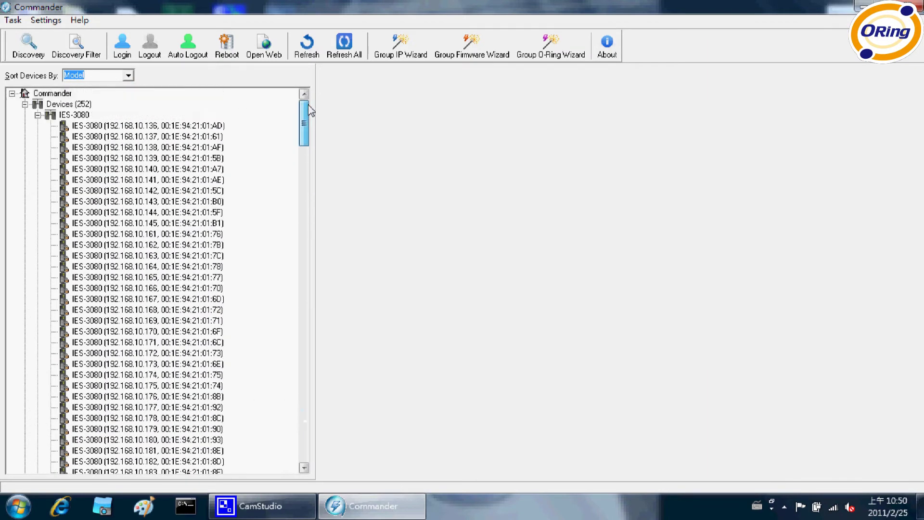
- Select the IES-3080 switches 192.168.10.136 through .140 and bring up their Switch Setting page
click(194, 127)
shift+click(184, 169)
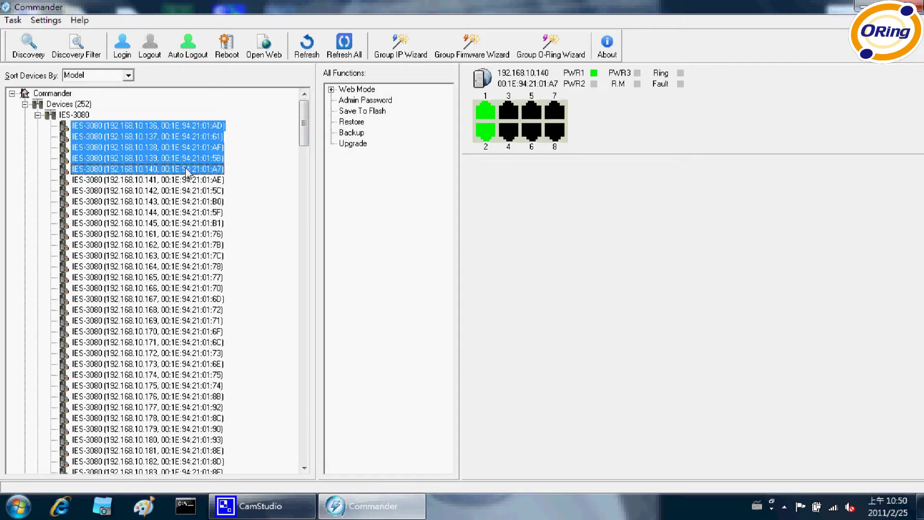
click(331, 90)
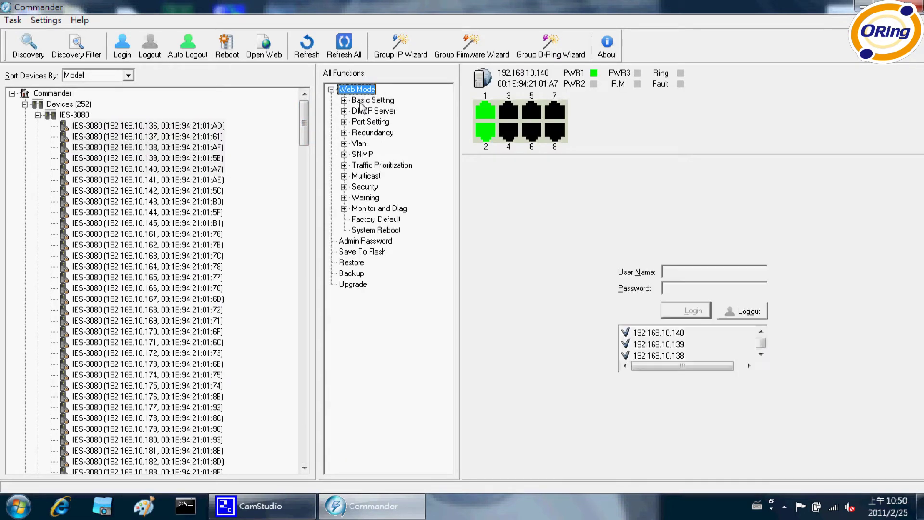
click(682, 310)
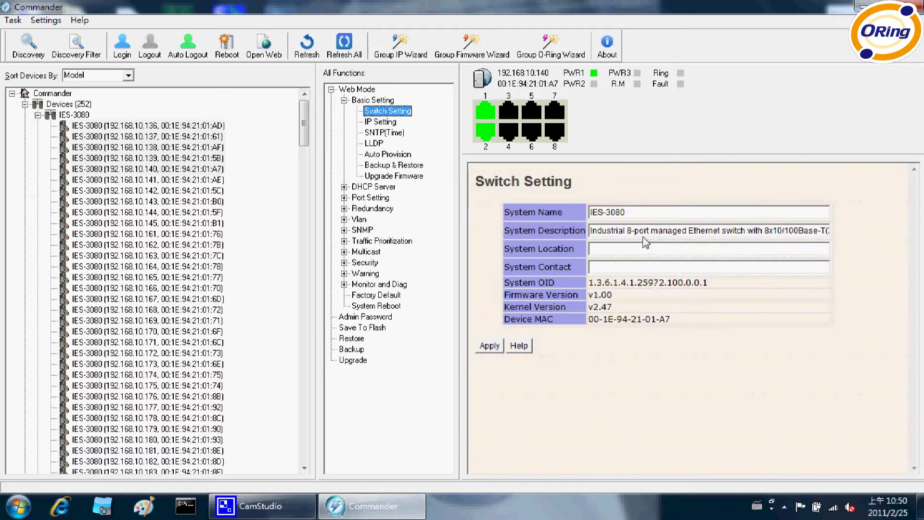
- Enter System Name aaa, Description bbb, Location ccc and Contact ddd, and apply to all five
drag(634, 212, 567, 212)
text(aaa)
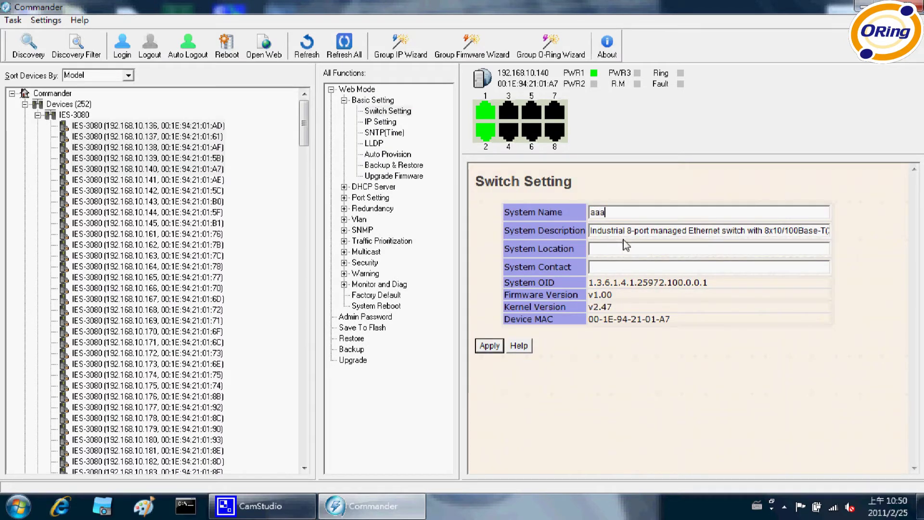
click(591, 231)
drag(602, 232, 883, 236)
text(bbb)
click(615, 248)
text(ccc)
text(ddd)
click(490, 346)
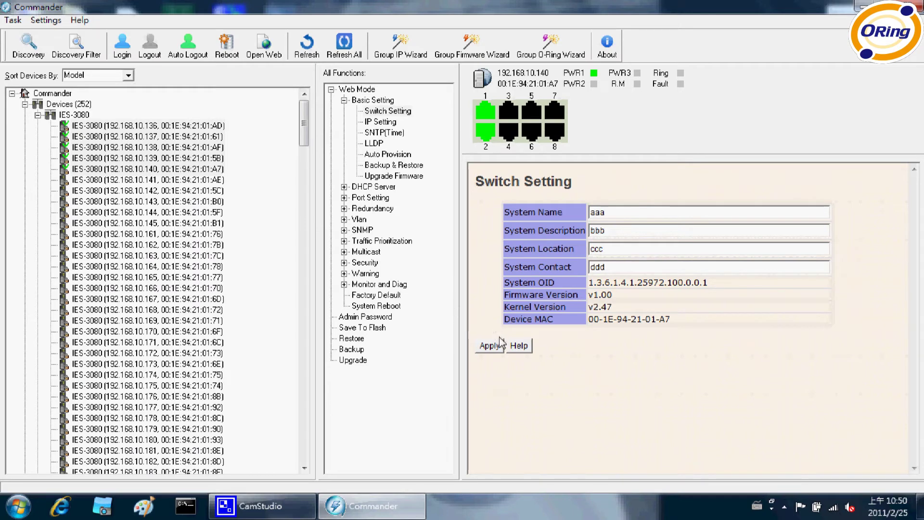
- Save the five aaa switches' configuration to flash and collapse the IES-3080 group
click(362, 328)
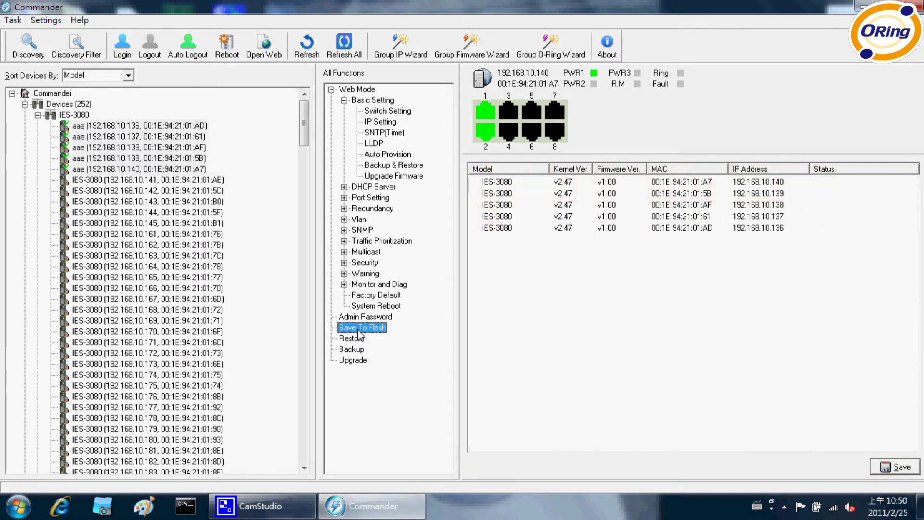
click(890, 469)
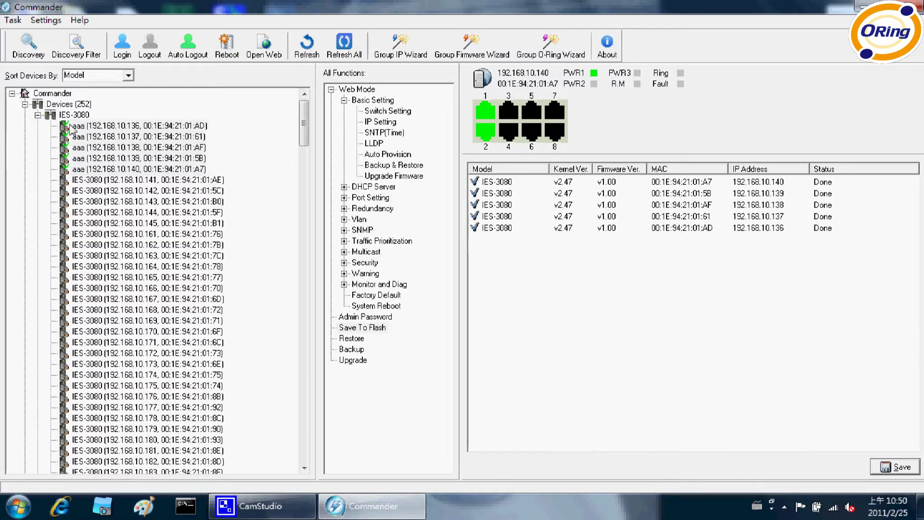
click(38, 115)
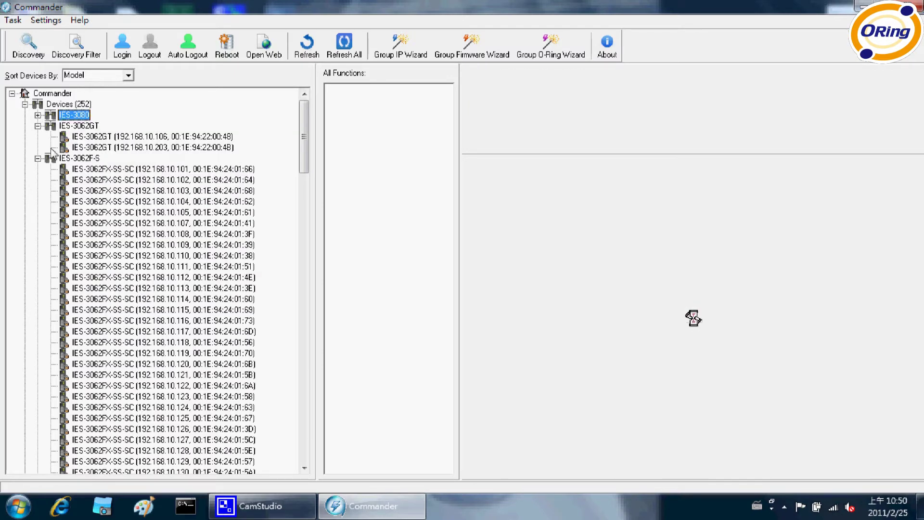
- Select IES-3062FX-SS-SC switches 192.168.10.101 through .226 and show Scan Devices Configuration
click(37, 126)
mouse_move(307, 164)
mouse_down()
mouse_move(319, 244)
mouse_move(320, 155)
mouse_up()
click(95, 148)
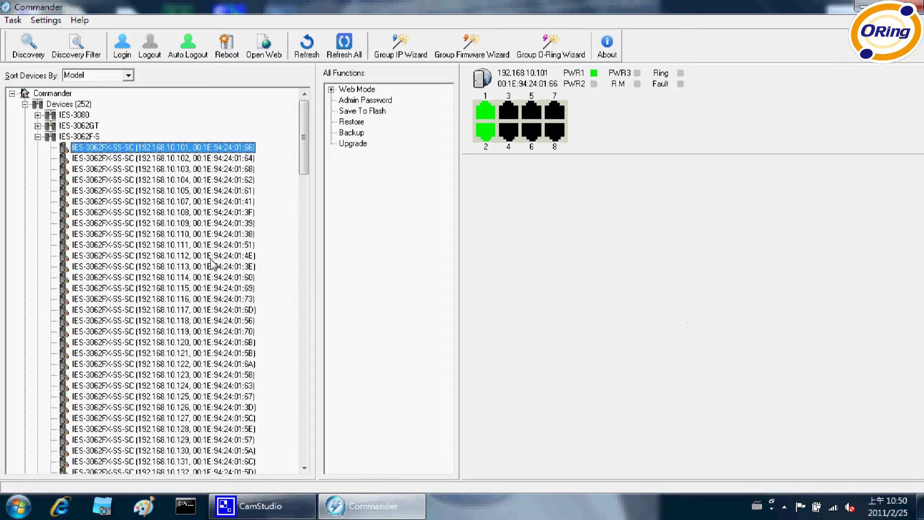
scroll(211, 263, down, 10)
shift+click(169, 364)
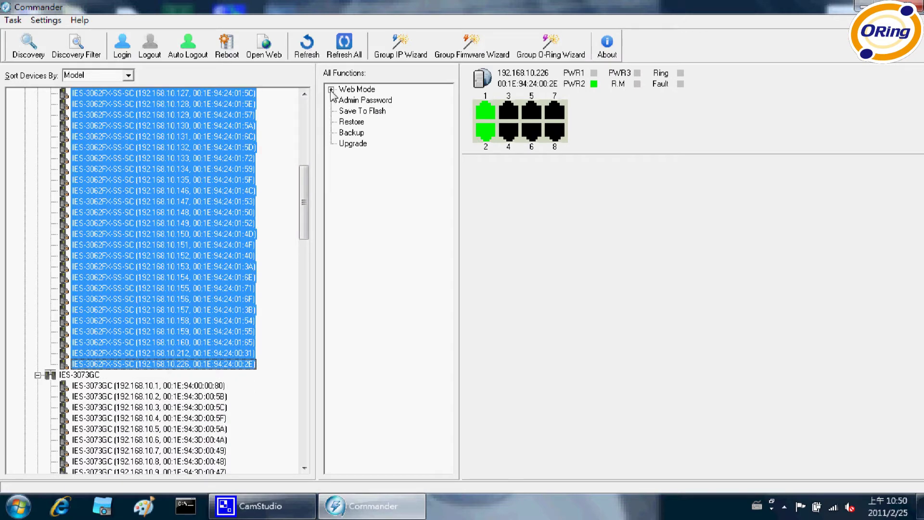
click(331, 90)
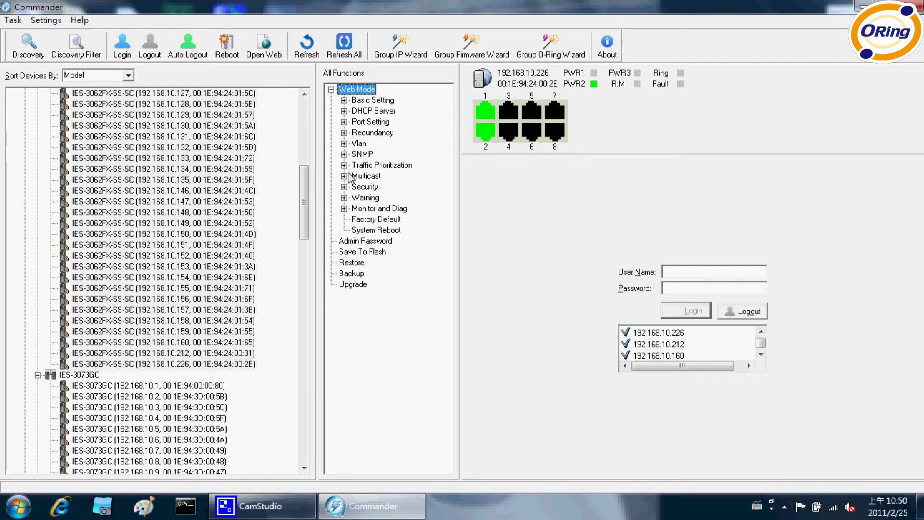
drag(304, 196, 328, 450)
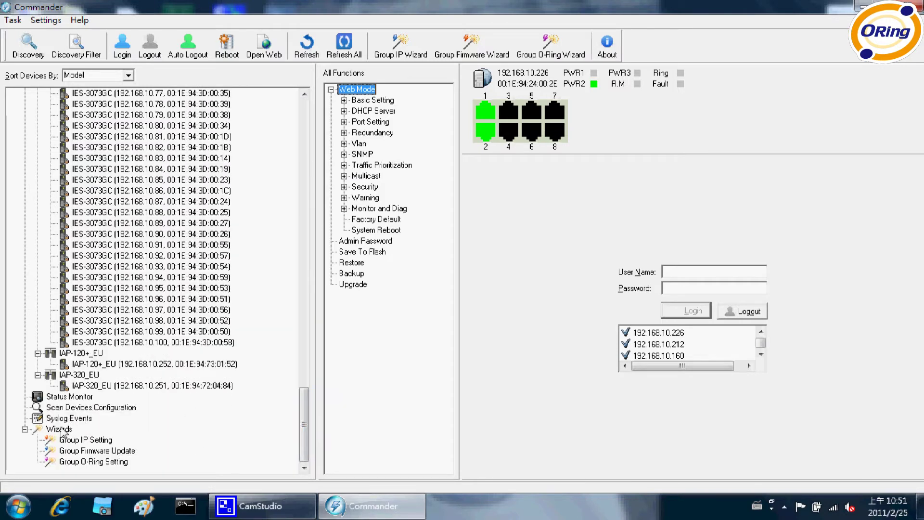
click(84, 408)
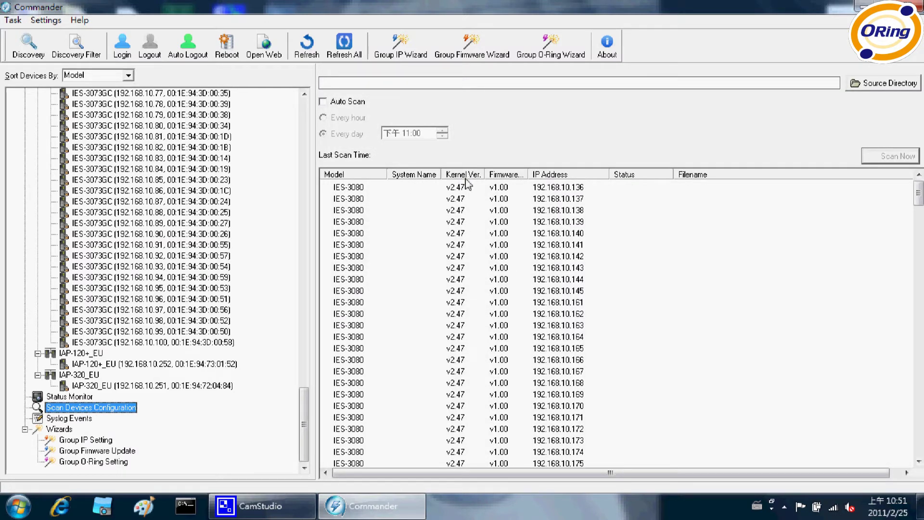
- Widen the Kernel Ver. column, then switch to the Status Monitor
drag(487, 175, 508, 175)
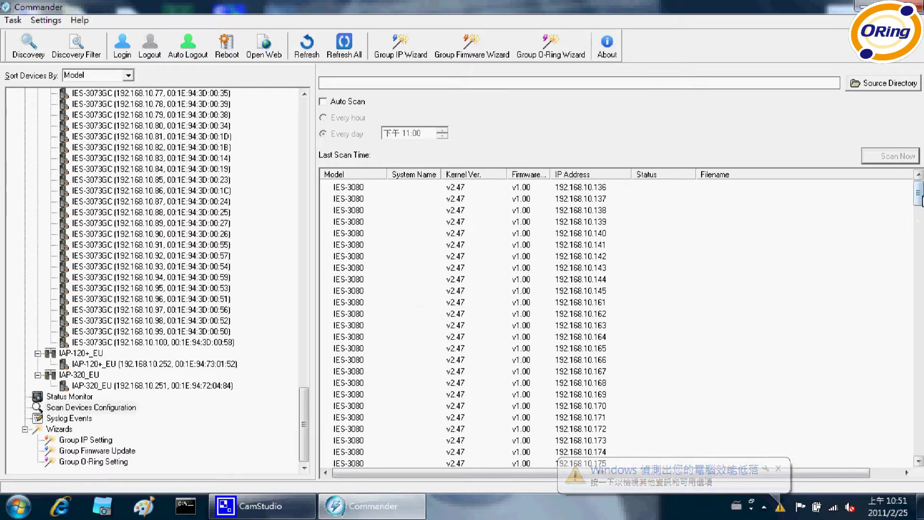
click(82, 398)
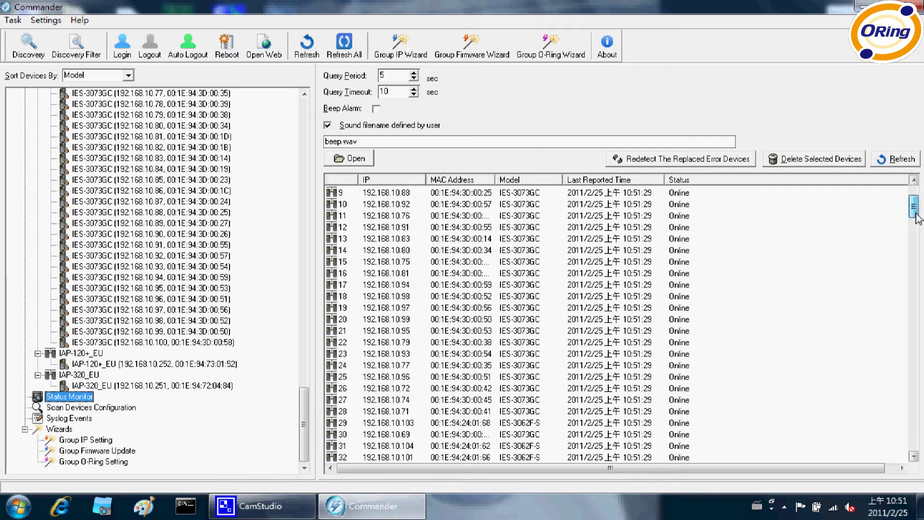
- Sort the Status Monitor by IP, inspect switches .173, .176 and .174, then view Syslog Events
drag(915, 218, 917, 376)
click(395, 183)
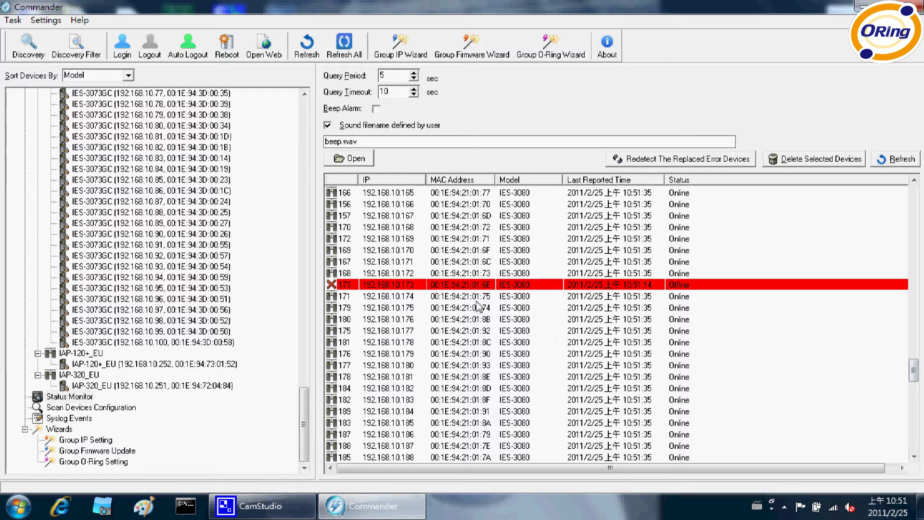
click(504, 284)
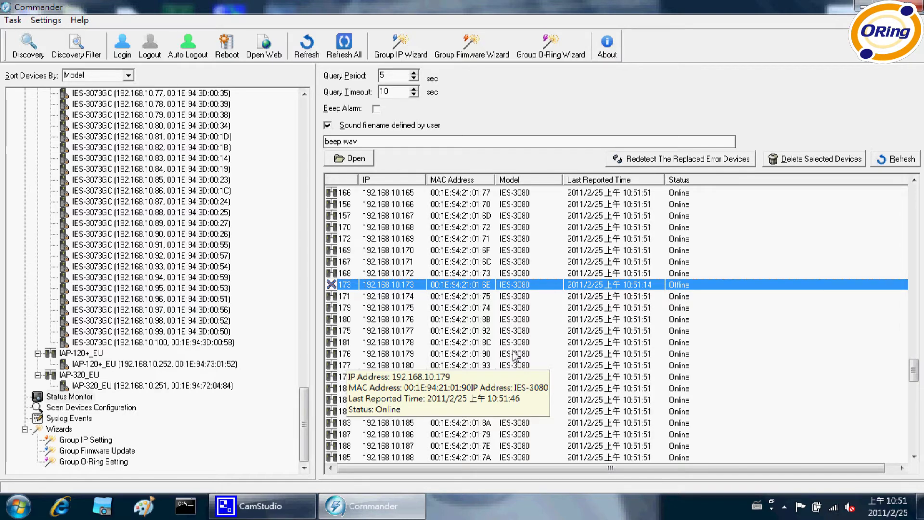
click(439, 320)
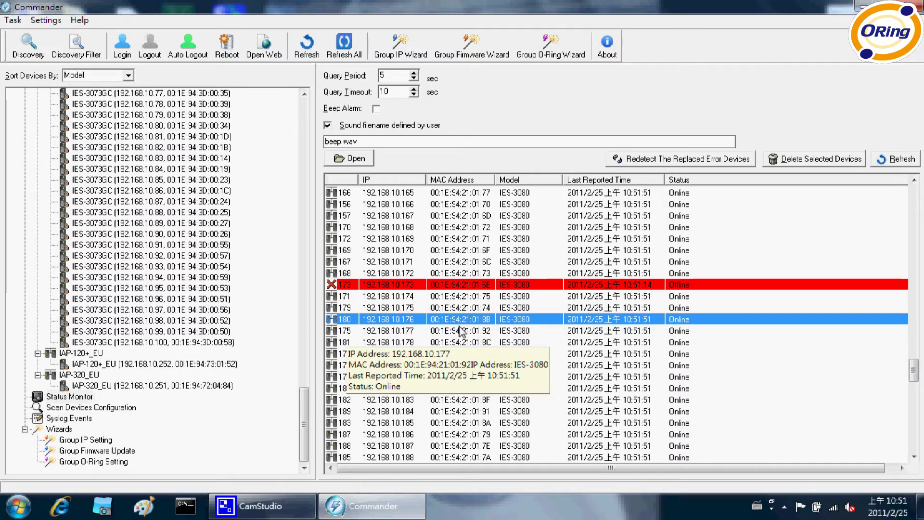
click(356, 297)
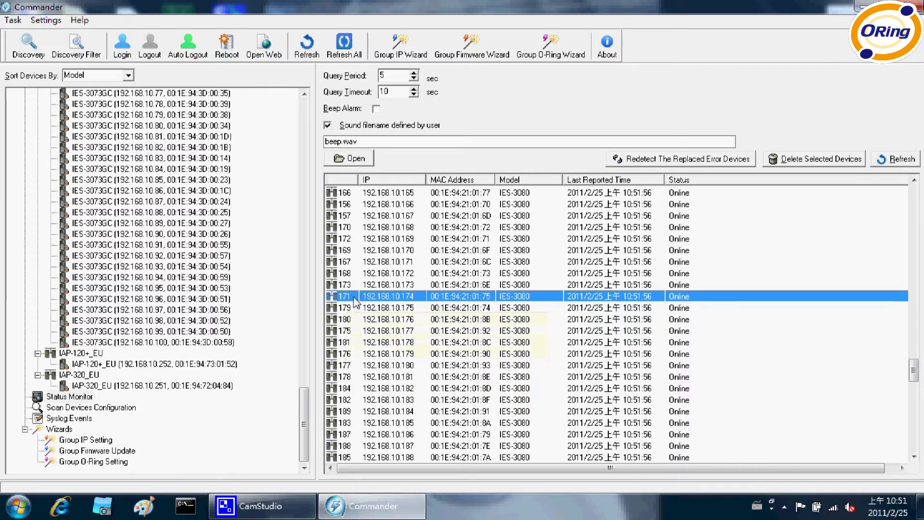
click(72, 419)
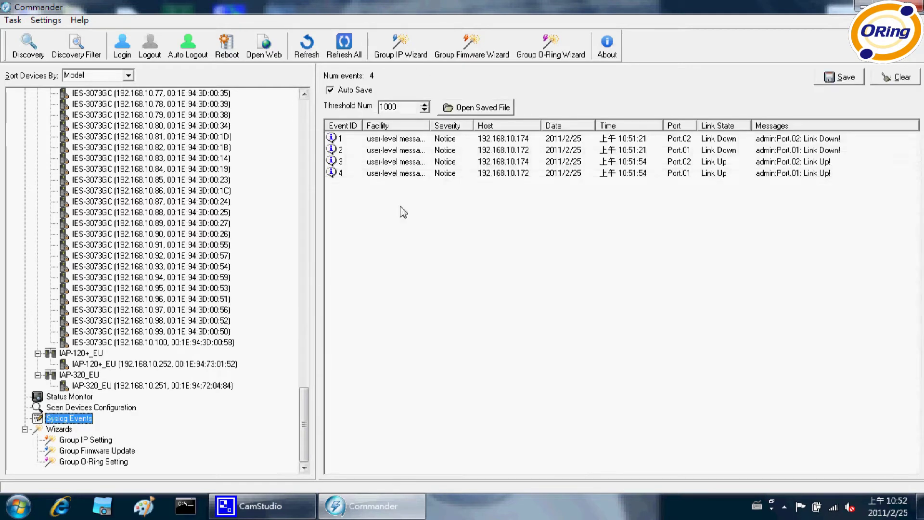
- Attempt to save the syslog messages, then clear the event list without saving
click(838, 84)
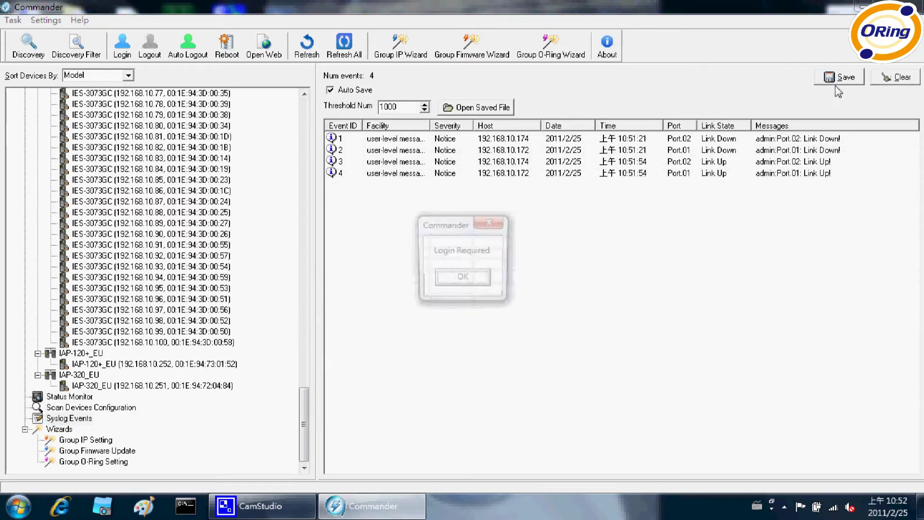
click(469, 282)
click(882, 77)
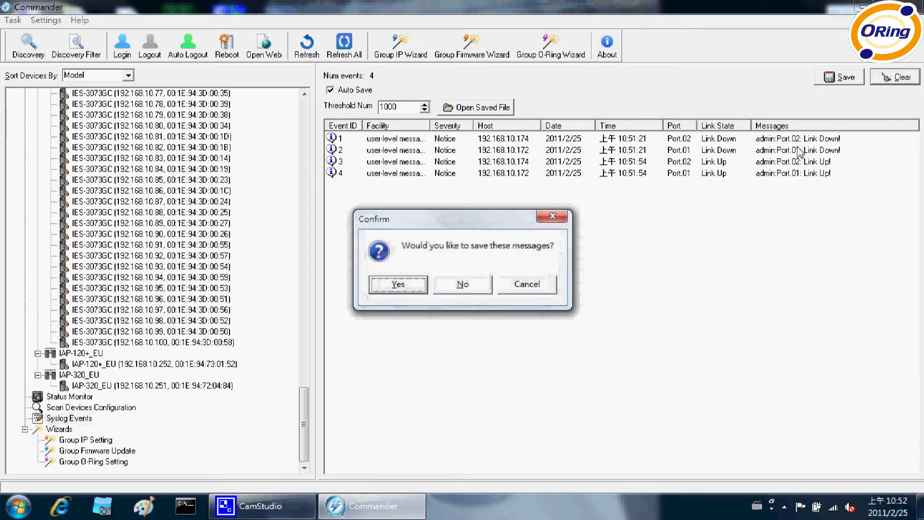
click(463, 284)
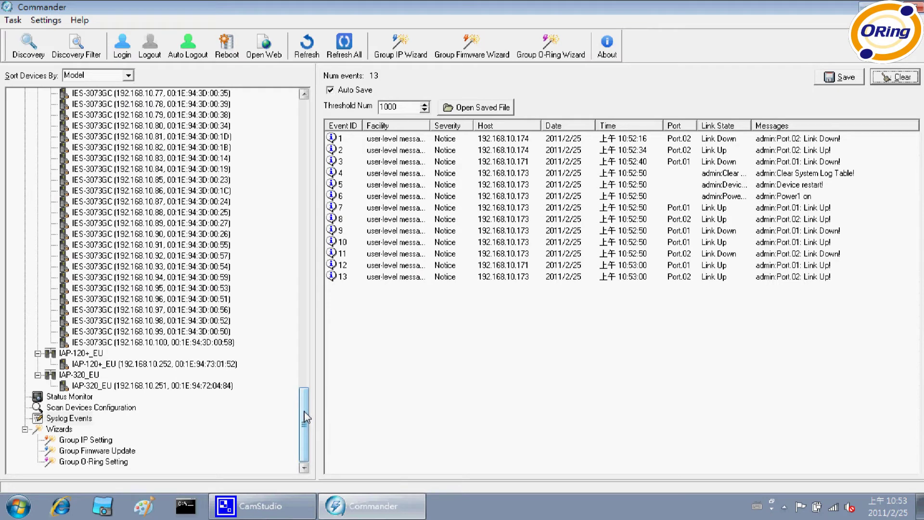
- Select IES-3062FX-SS-SC switches 192.168.10.101 through .226 and bring up their Switch Setting page
click(80, 441)
click(89, 451)
drag(306, 443, 298, 141)
click(240, 147)
scroll(159, 375, down, 10)
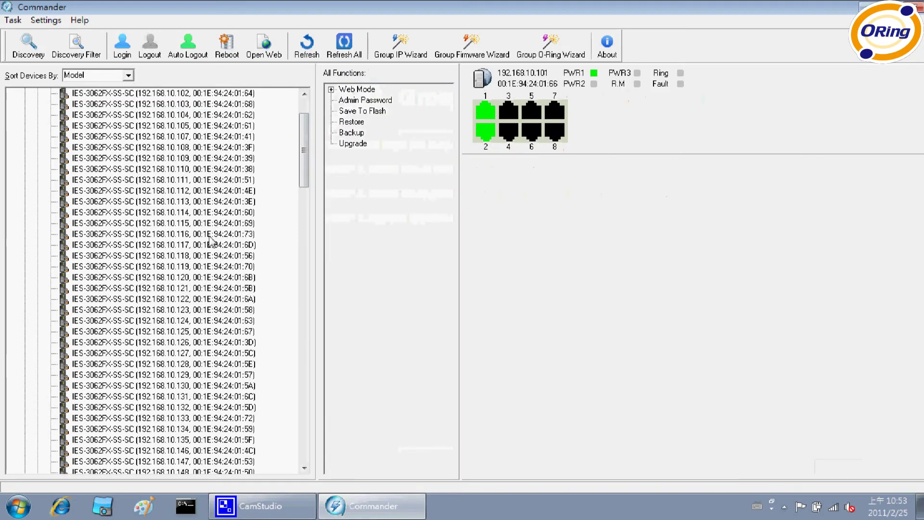
shift+click(158, 375)
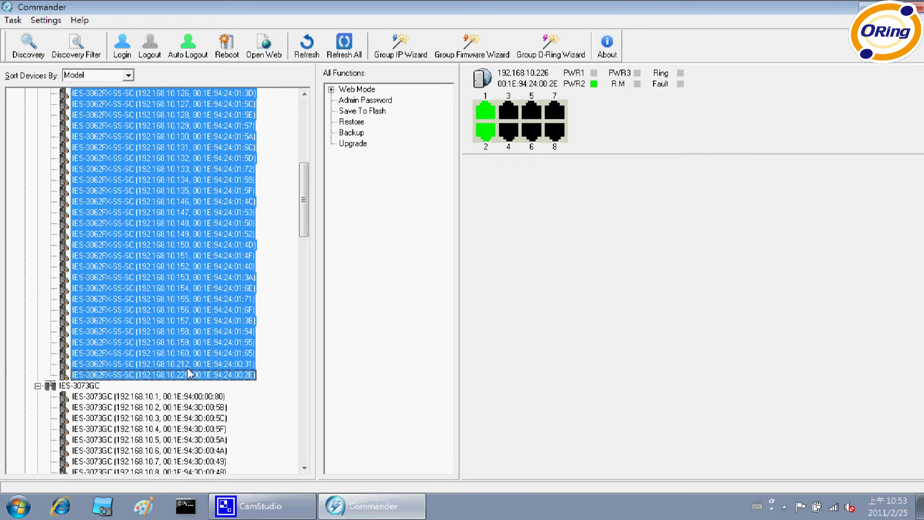
double_click(335, 89)
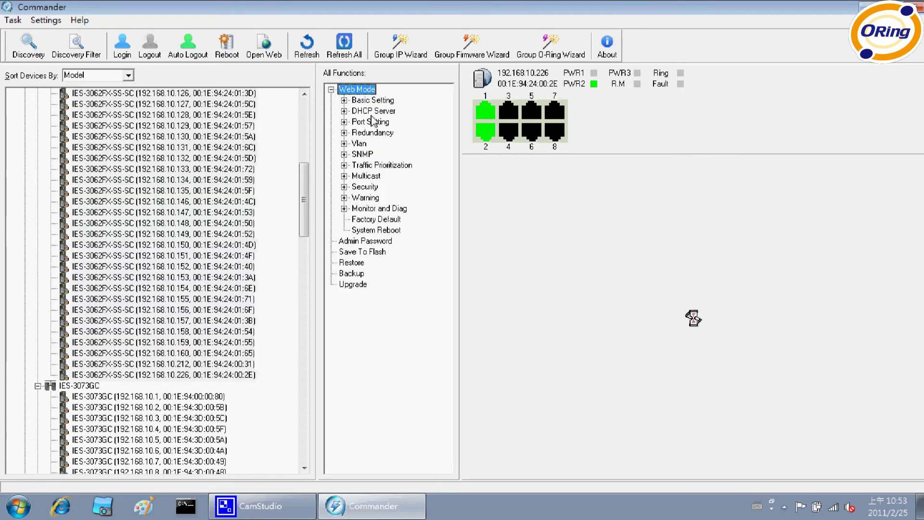
click(343, 100)
click(385, 111)
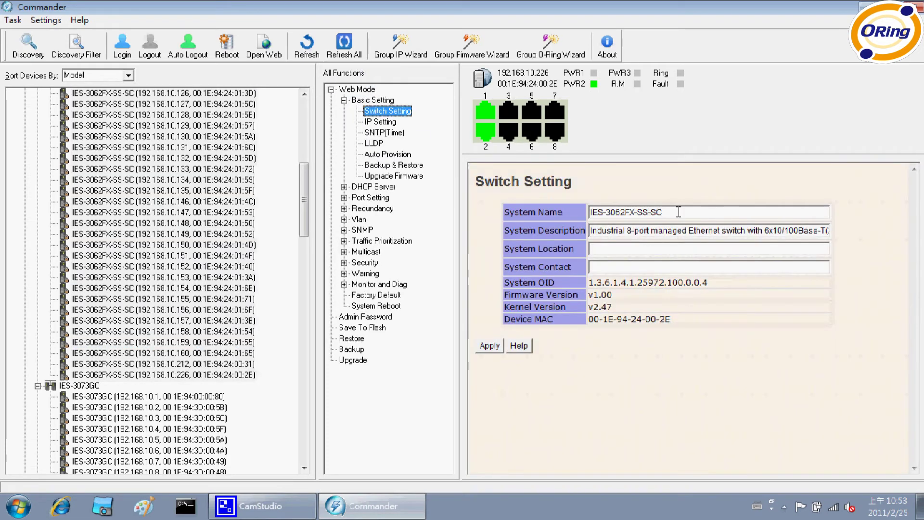
- Set System Name 'aaaaaaaaaaaa' and Description, Location, Contact to b, c, d strings, then apply
click(677, 213)
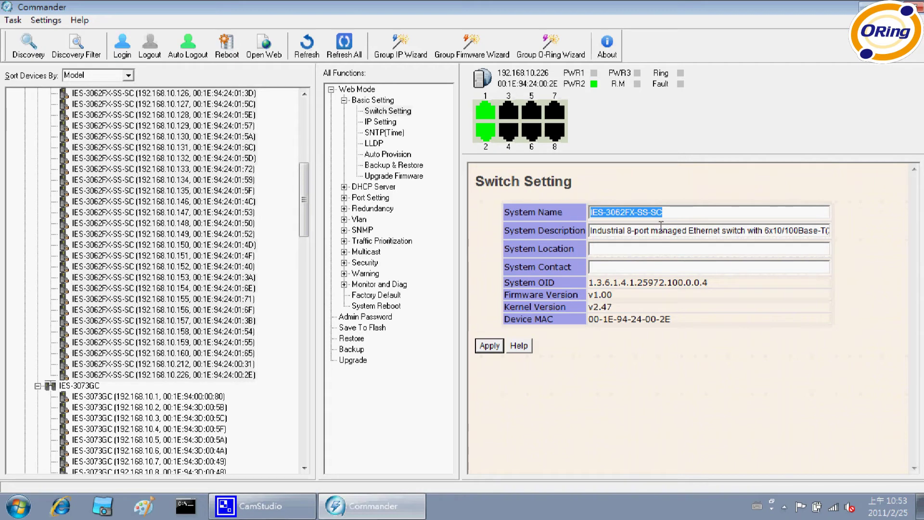
text(aaaaaaaaaaaa)
drag(590, 231, 885, 235)
text(bbbbbbbbbbbbb)
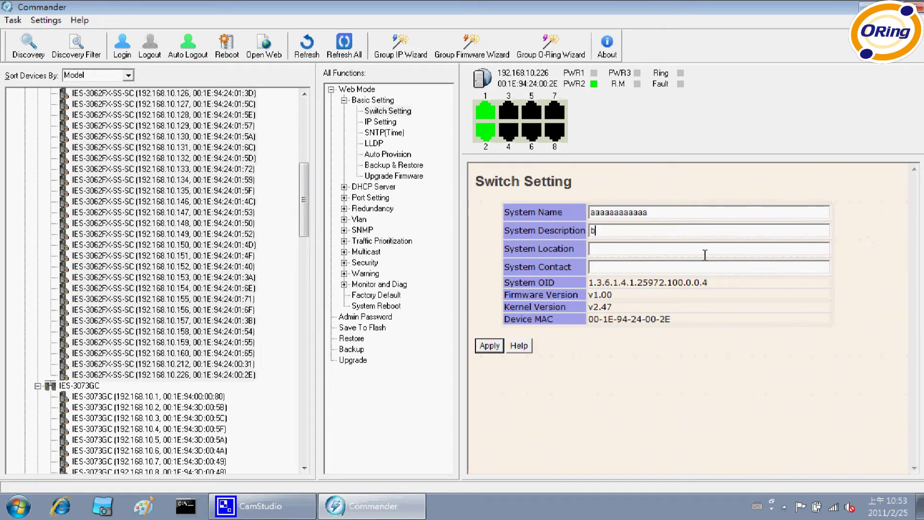
click(669, 249)
text(ccccccccccccccc)
click(665, 268)
text(dddddddddddddd)
click(490, 346)
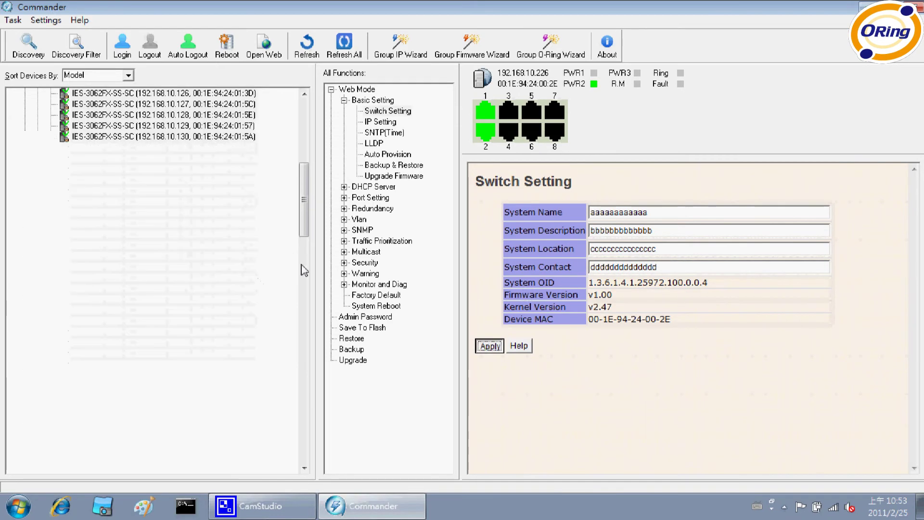
drag(307, 236, 306, 224)
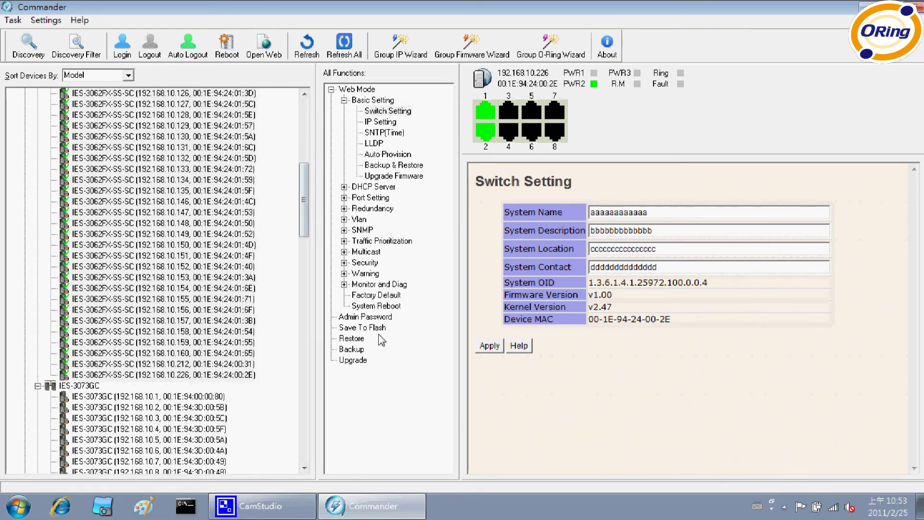
- Save configuration to flash, acknowledge Login Required, then save again until all switches report Done
click(365, 328)
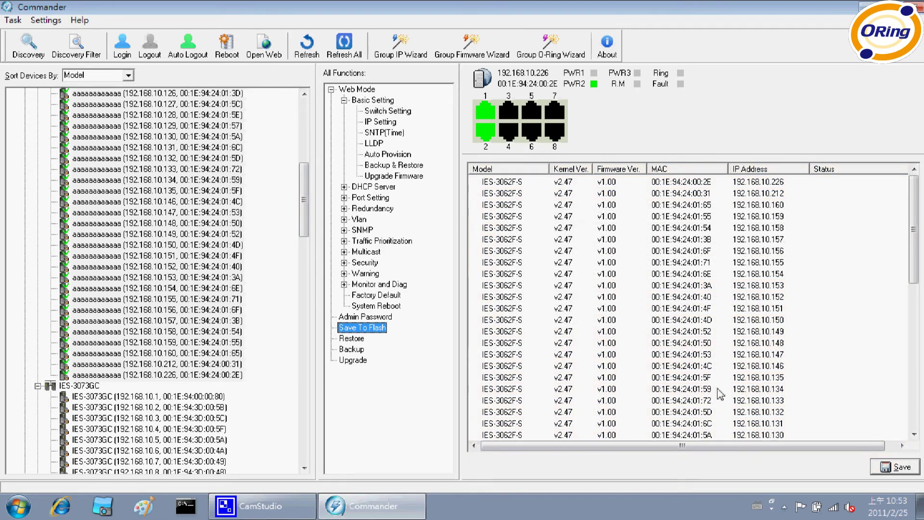
click(901, 470)
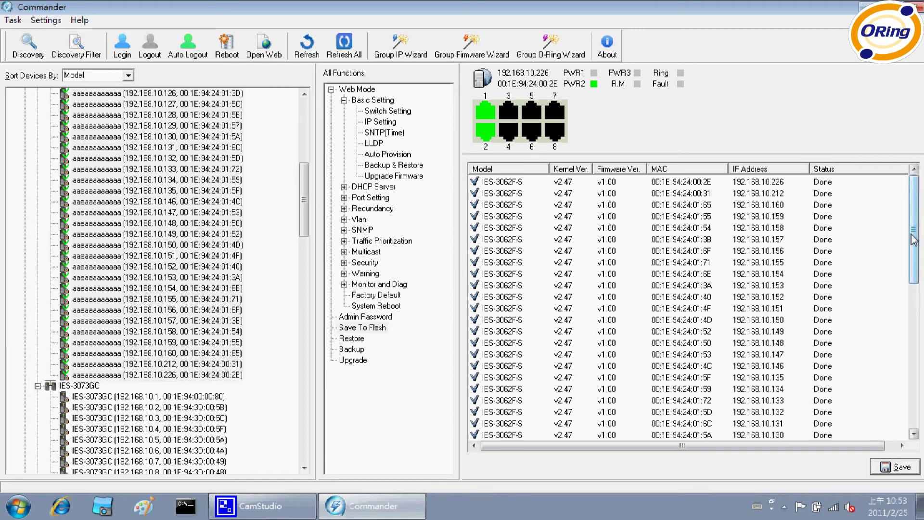
click(470, 281)
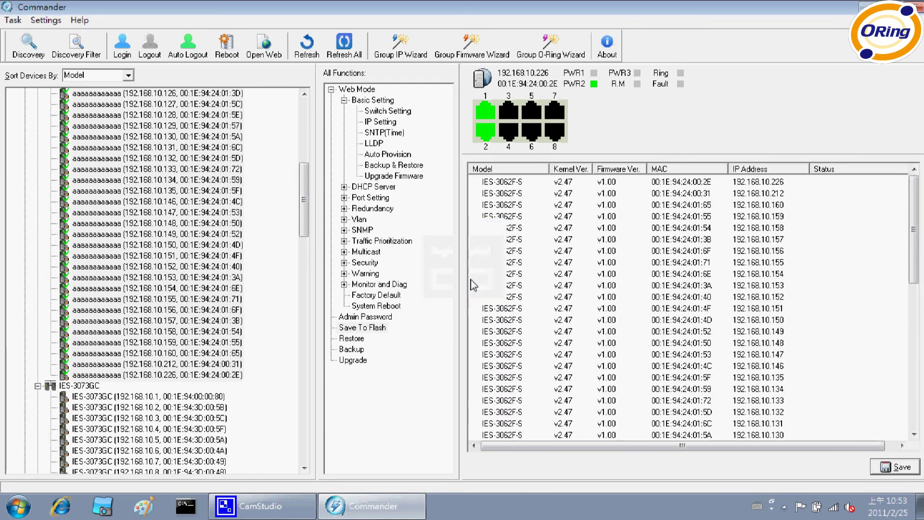
mouse_move(917, 259)
mouse_down()
mouse_move(920, 419)
mouse_move(916, 275)
mouse_up()
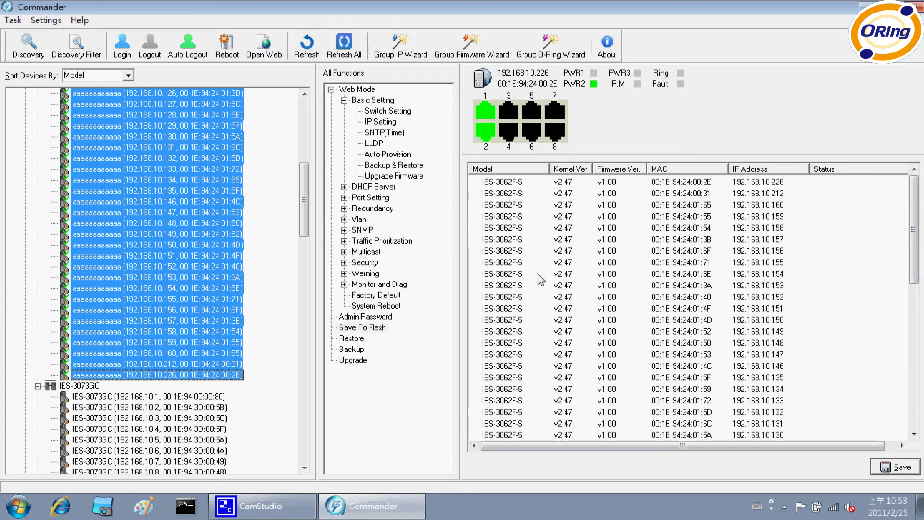
click(501, 229)
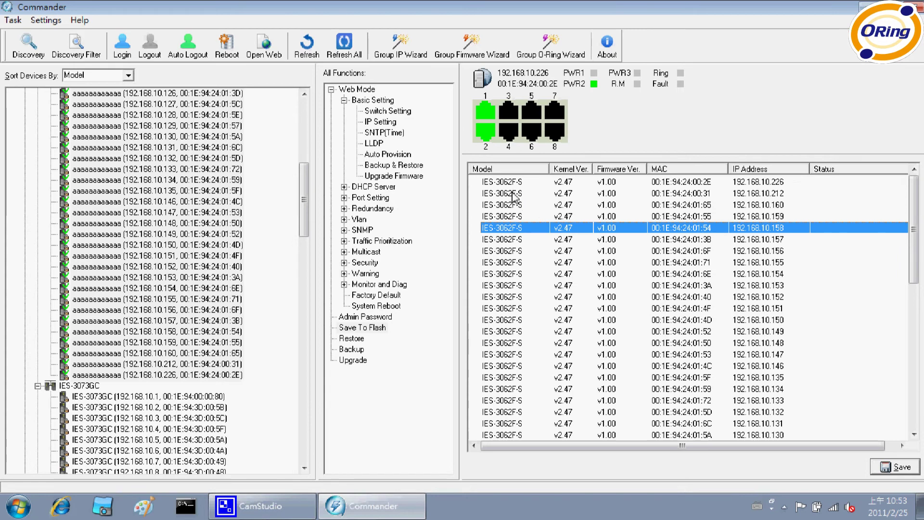
click(751, 320)
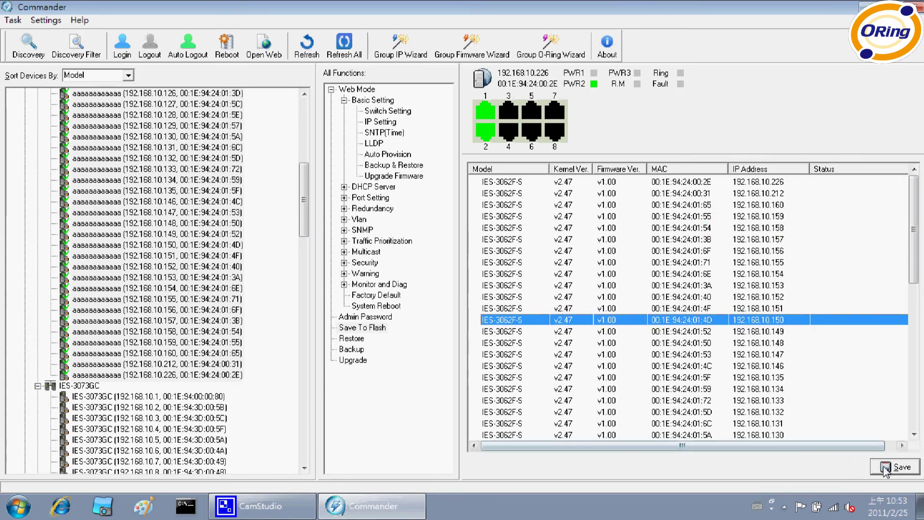
click(885, 466)
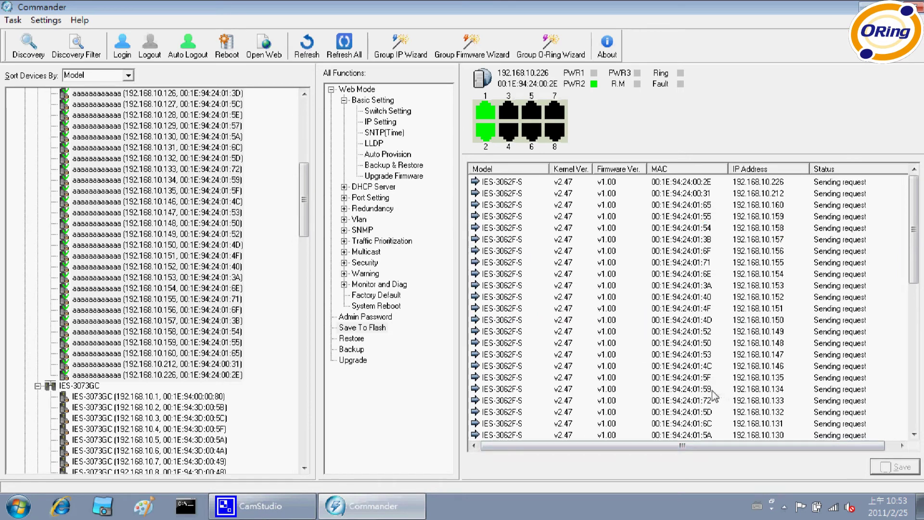
drag(921, 271, 915, 417)
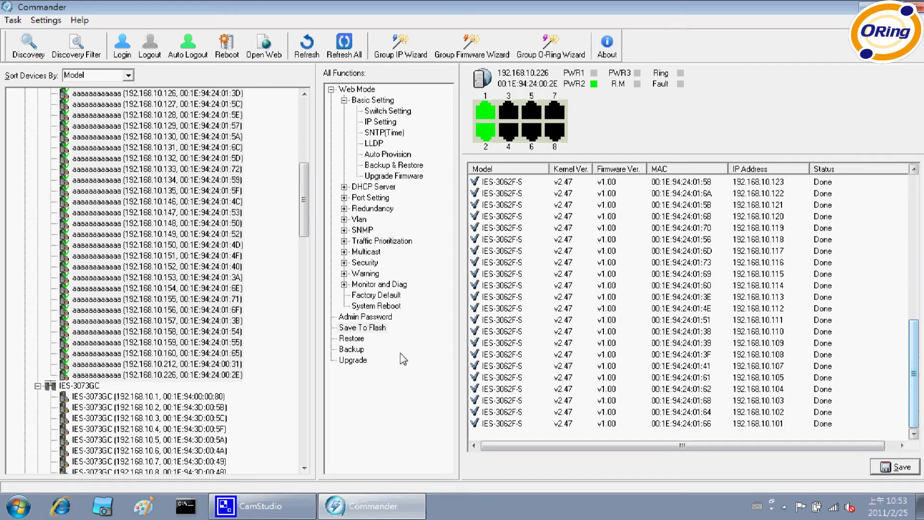
drag(305, 233, 329, 163)
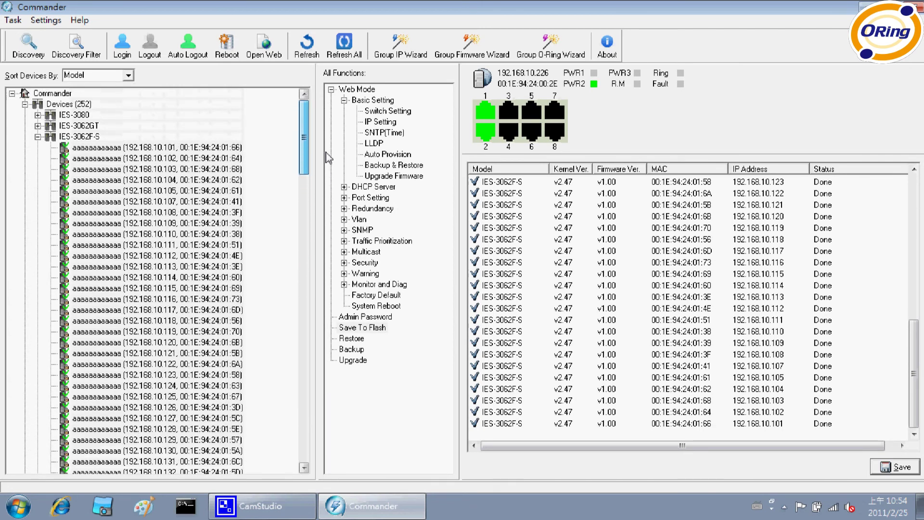
- Show the Status Monitor listing the IES-3080 switches from 192.168.10.165 as Online, then bring CamStudio forward
drag(304, 164, 308, 450)
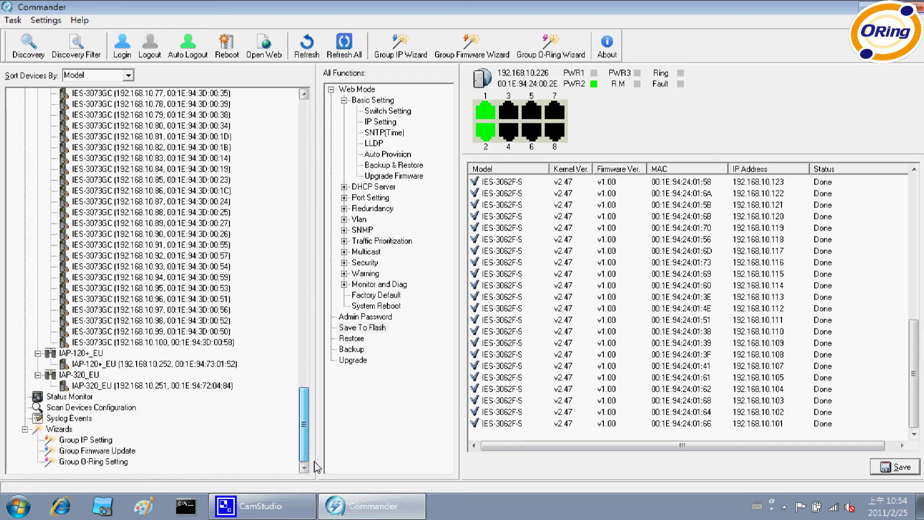
click(95, 408)
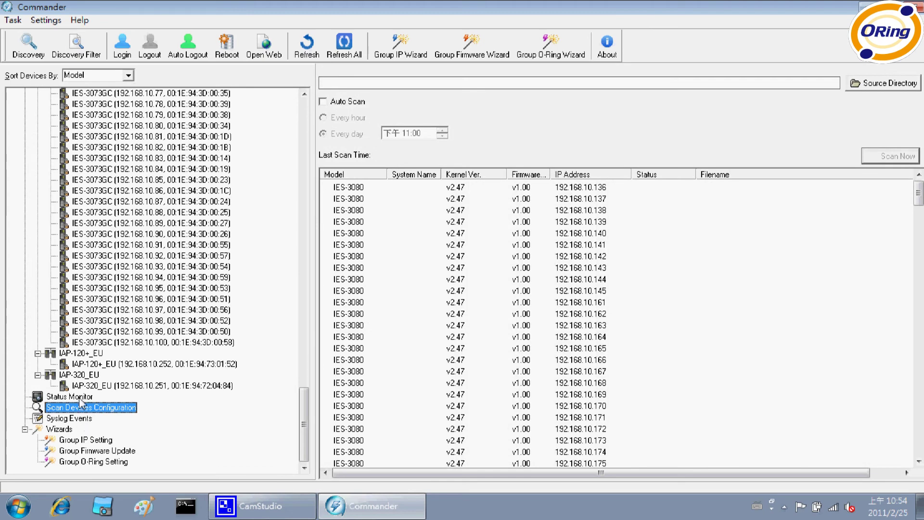
click(81, 398)
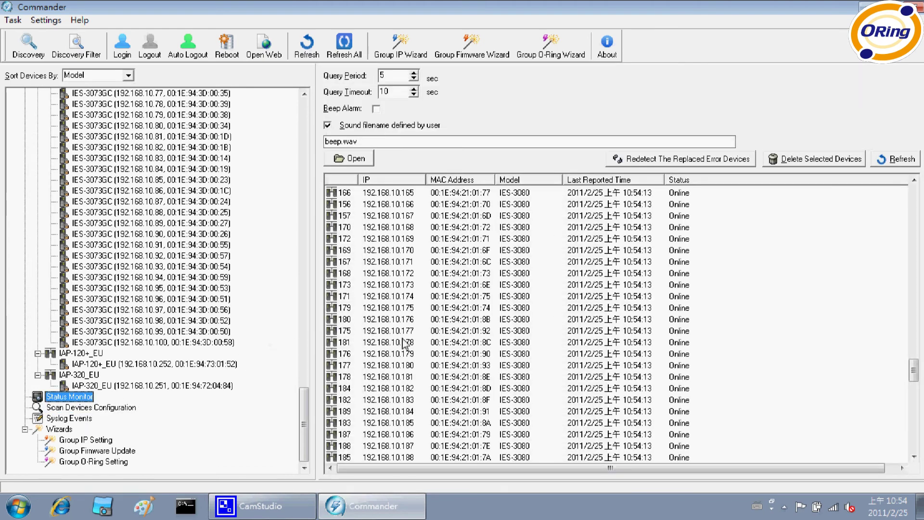
mouse_move(621, 319)
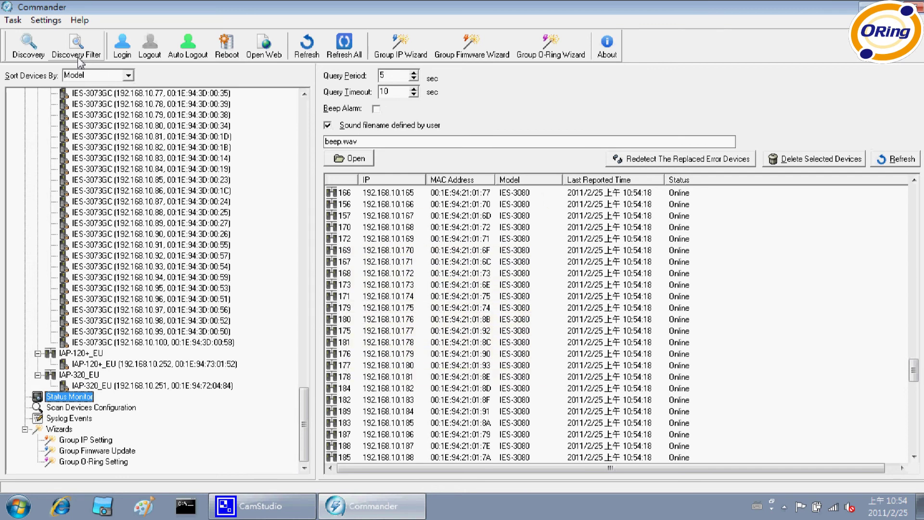
click(274, 505)
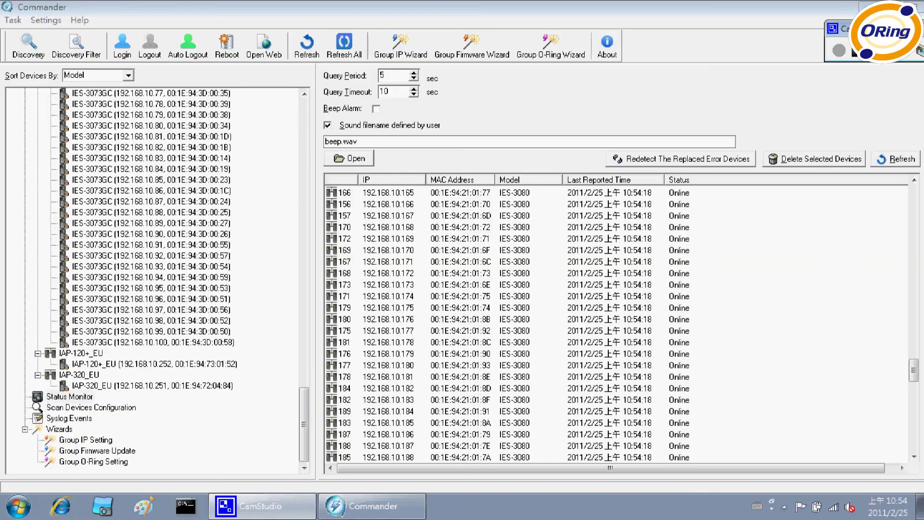